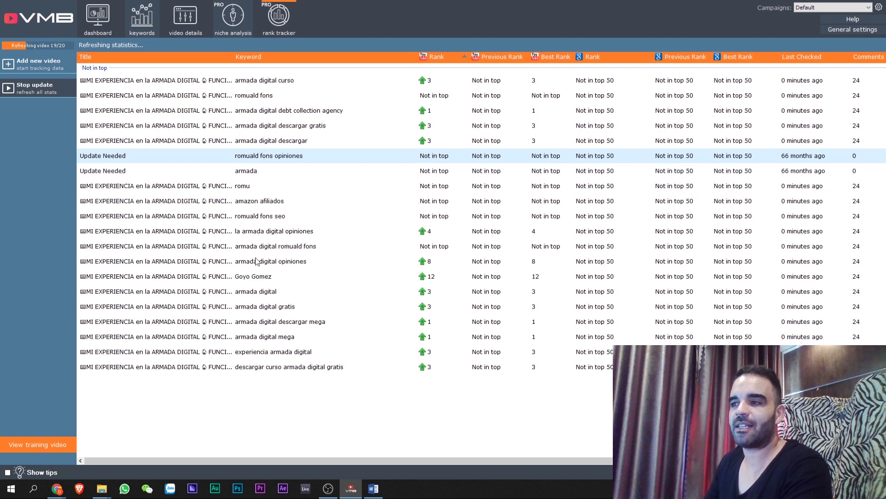
# - Check the "armada digital curso" ranking by switching to the incognito Chrome window and searching YouTube for that keyword
pyautogui.click(291, 82)
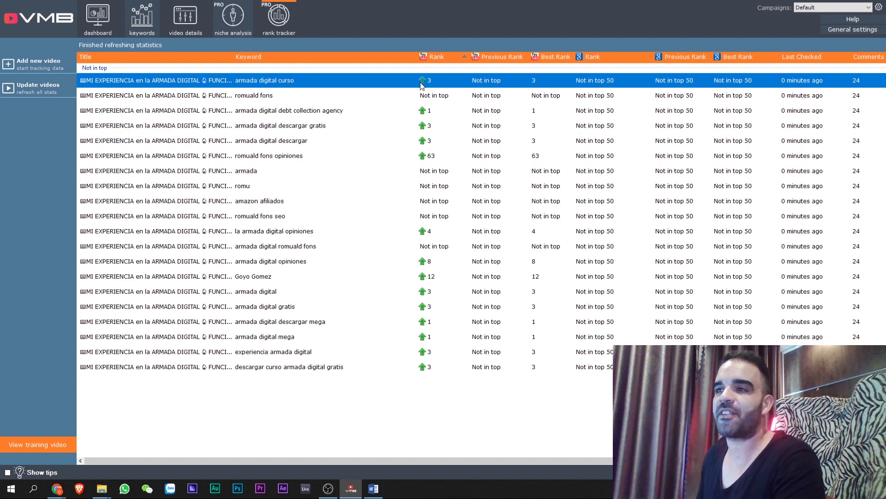
pyautogui.rightClick(57, 487)
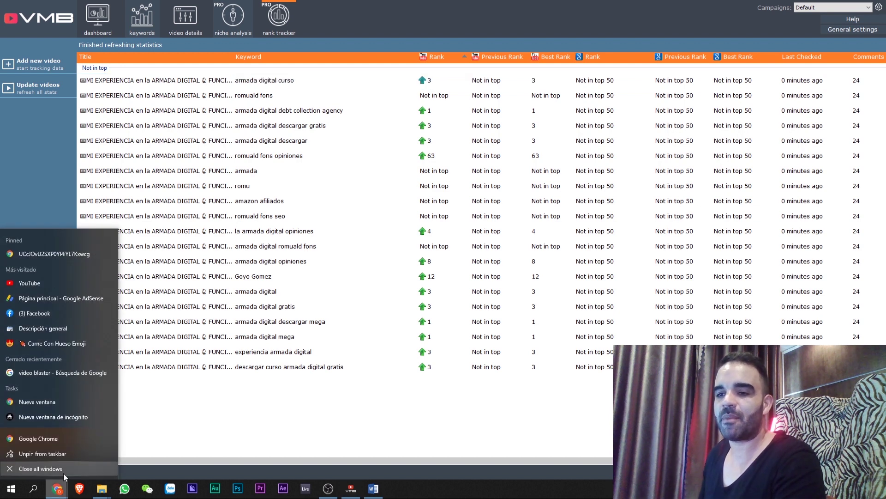
pyautogui.press('Escape')
pyautogui.moveTo(58, 487)
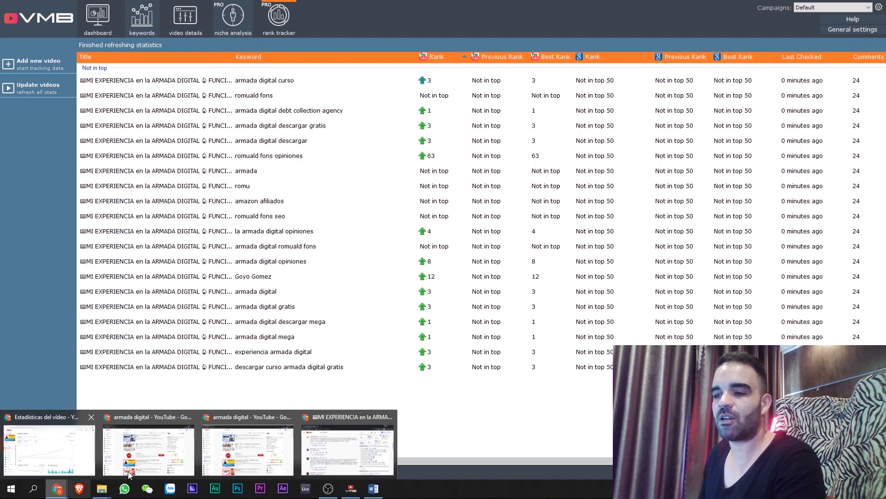
pyautogui.click(322, 450)
pyautogui.click(223, 120)
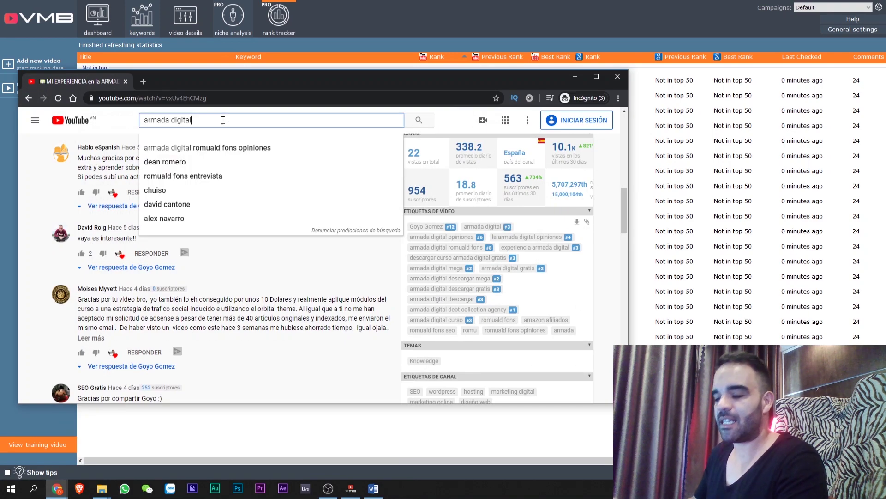
pyautogui.write('curso')
pyautogui.press('Return')
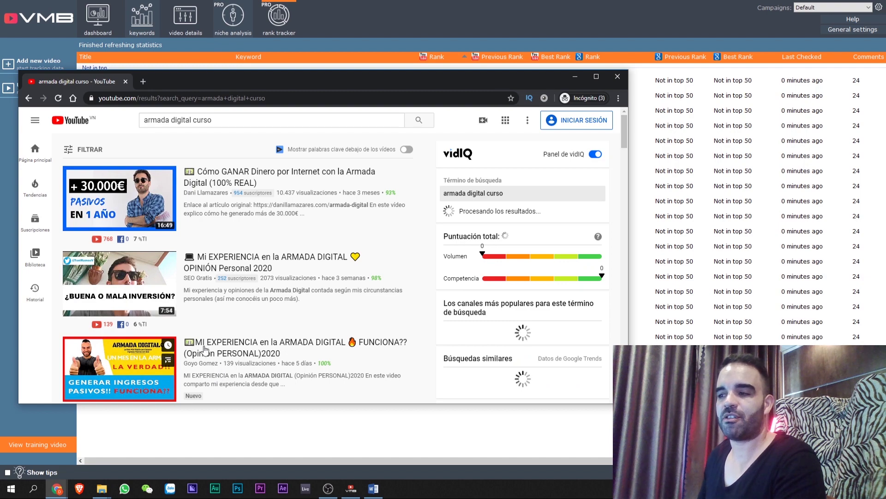
pyautogui.click(314, 69)
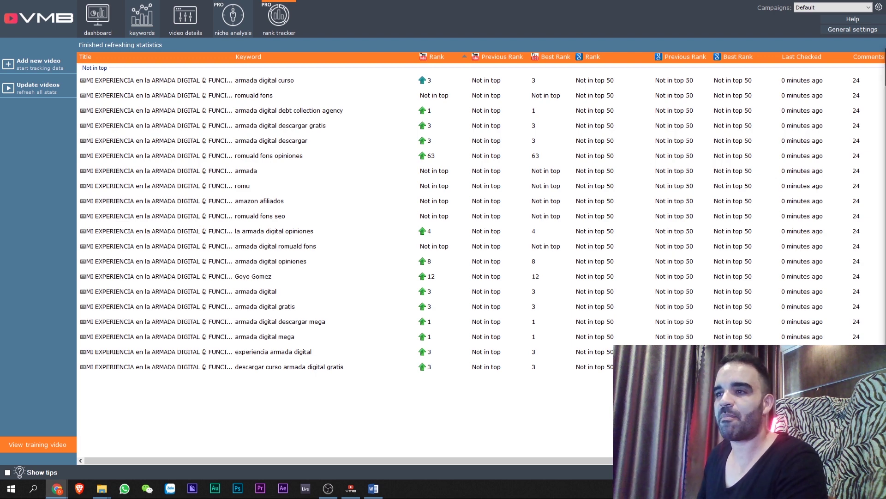
# - Search YouTube in the Chrome window for "armada digital debt collection agency" to compare the video's position with its tracked rank
pyautogui.hotkey('alt', 'Tab')
pyautogui.click(554, 94)
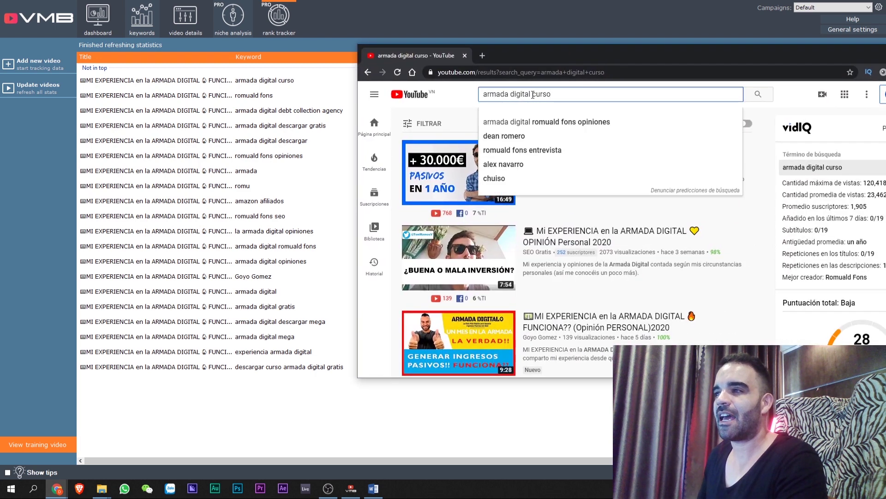
pyautogui.moveTo(533, 94); pyautogui.dragTo(593, 91)
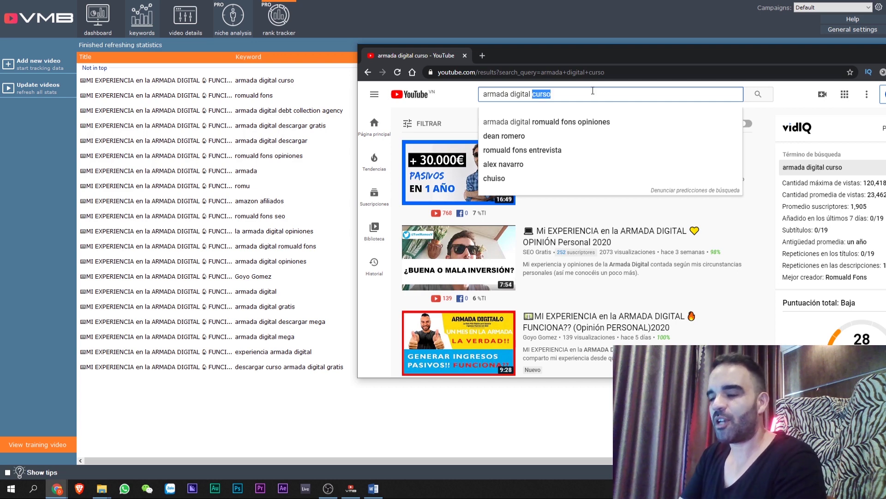
pyautogui.write('debt')
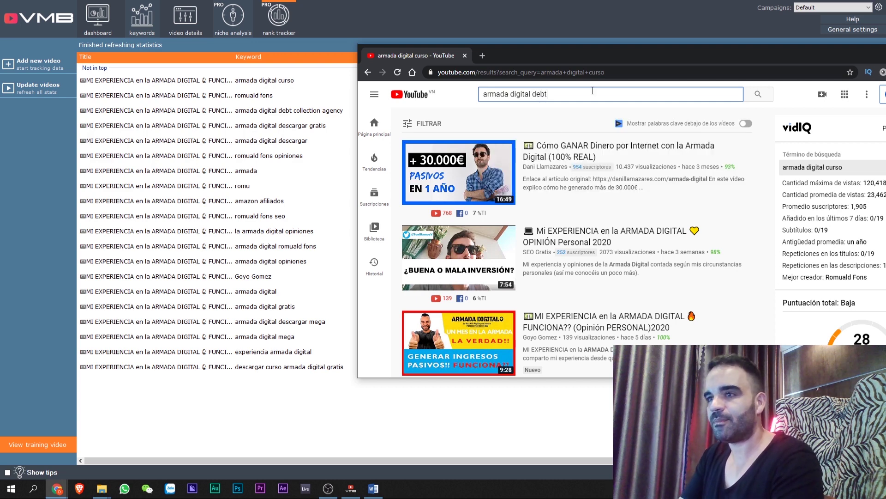
pyautogui.write(' colle')
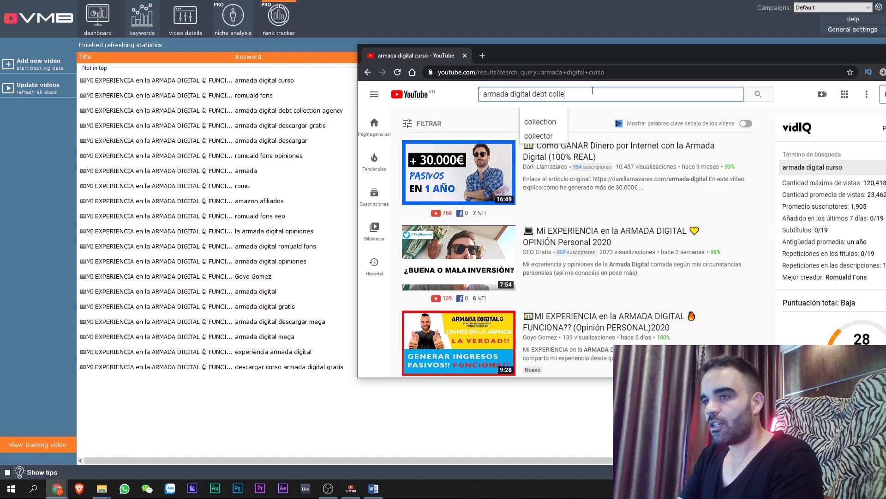
pyautogui.write('c')
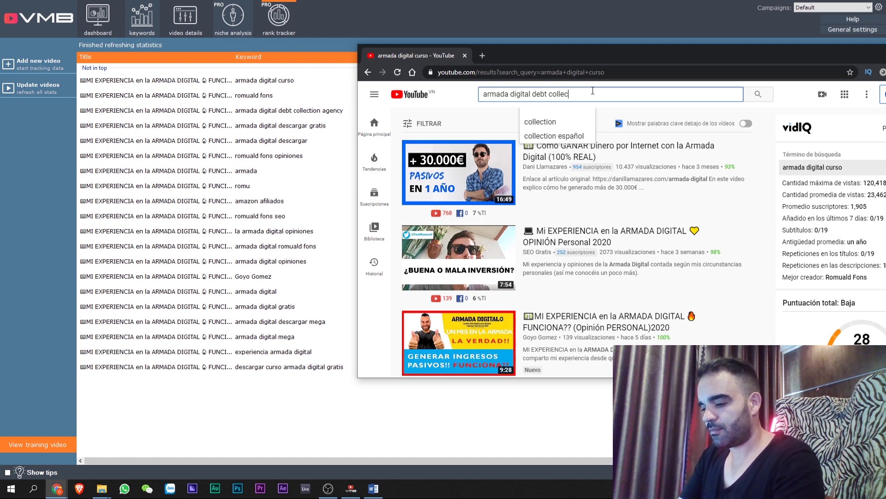
pyautogui.write('tion agency')
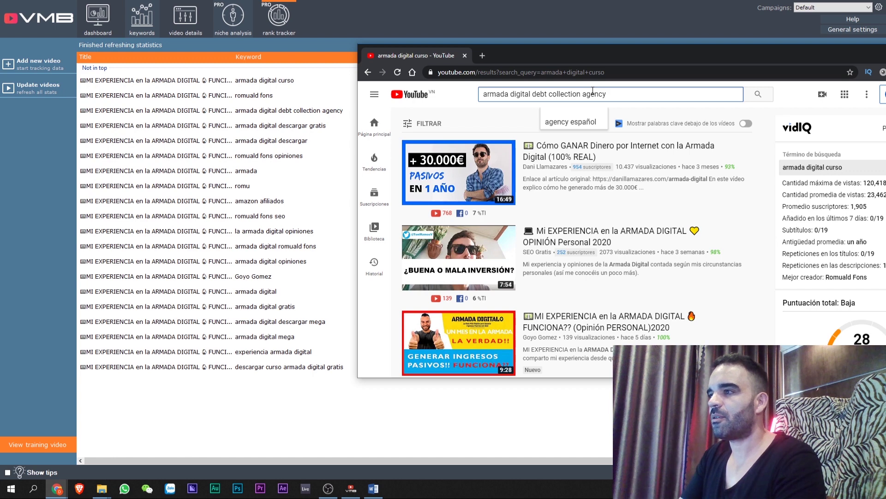
pyautogui.press('Return')
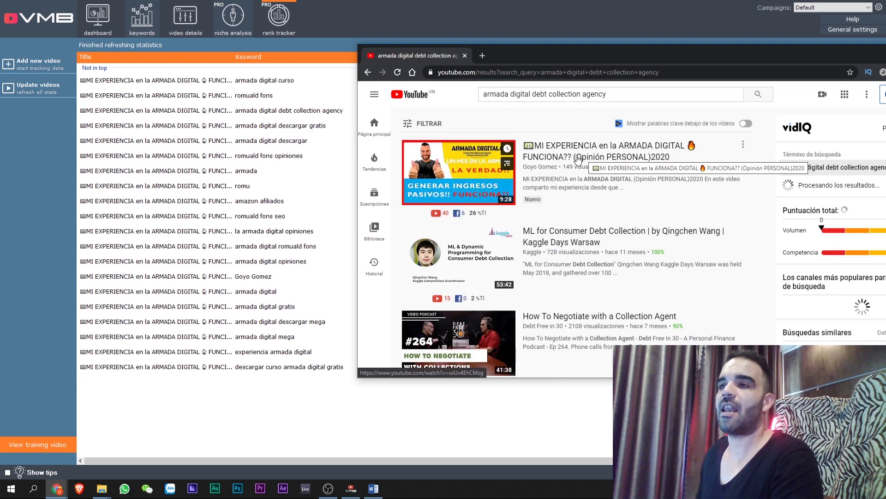
pyautogui.moveTo(570, 64); pyautogui.dragTo(831, 392)
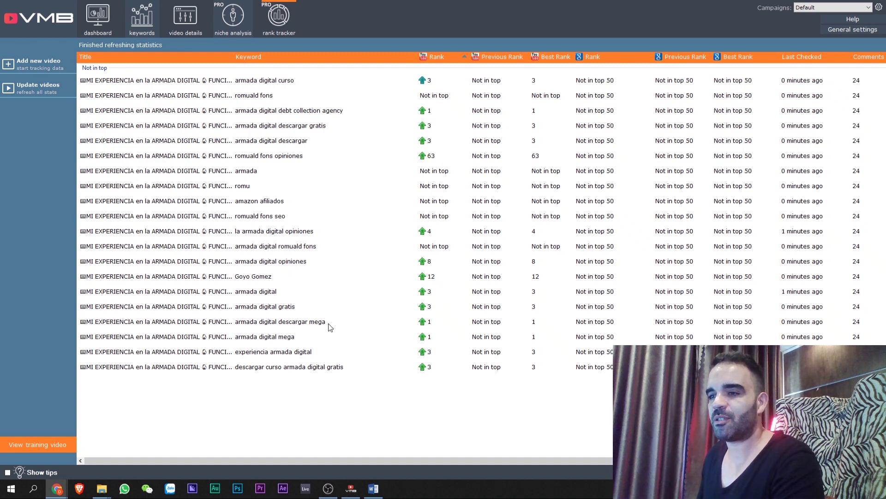
# - Select the "armada digital descargar mega" keyword in VMB, and search YouTube in Chrome for the same phrase
pyautogui.click(302, 326)
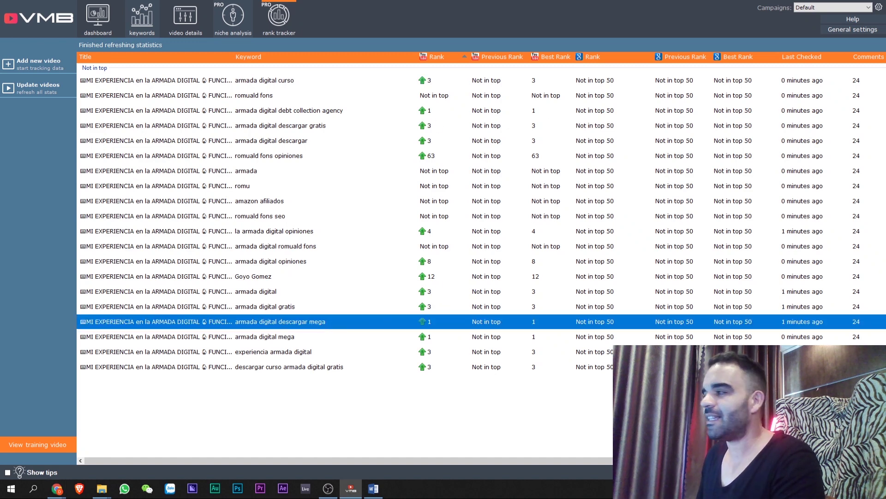
pyautogui.hotkey('alt', 'Tab')
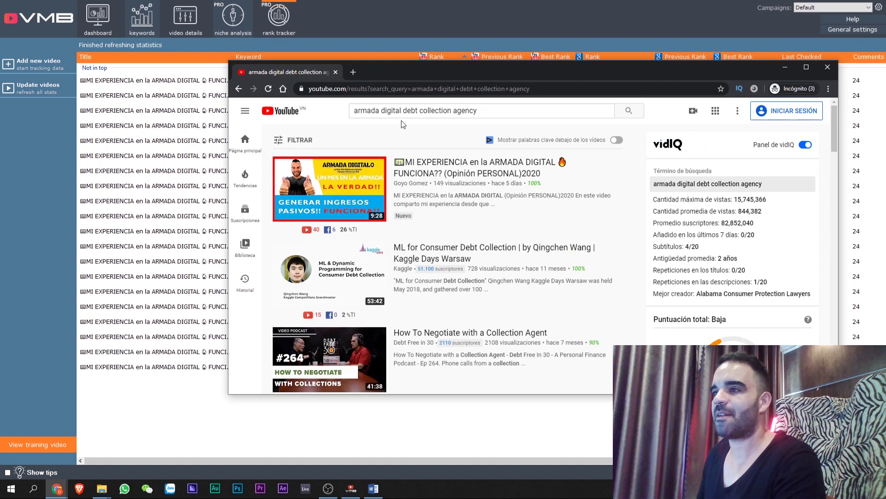
pyautogui.moveTo(403, 110); pyautogui.dragTo(562, 109)
pyautogui.write('desc')
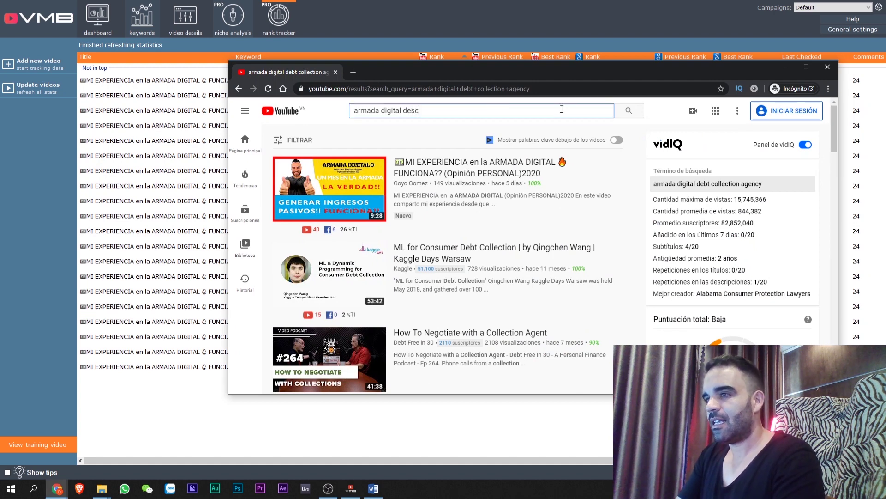
pyautogui.write('argar mega')
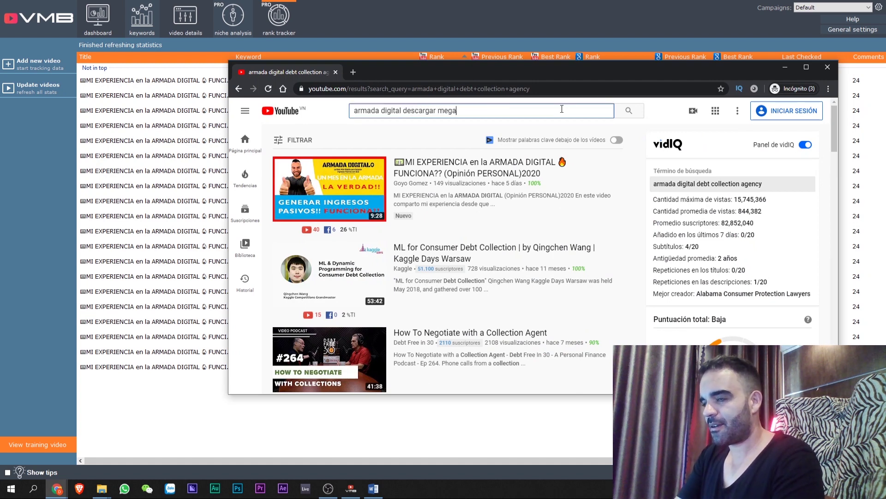
pyautogui.press('Return')
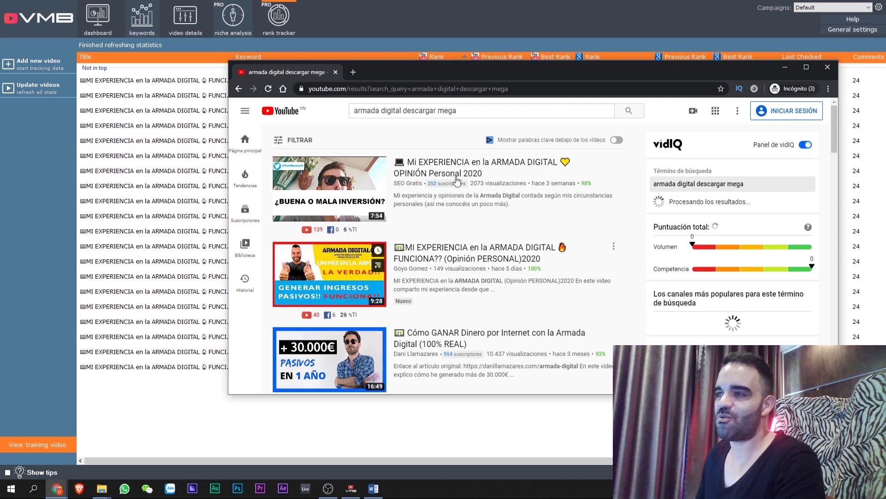
pyautogui.click(472, 57)
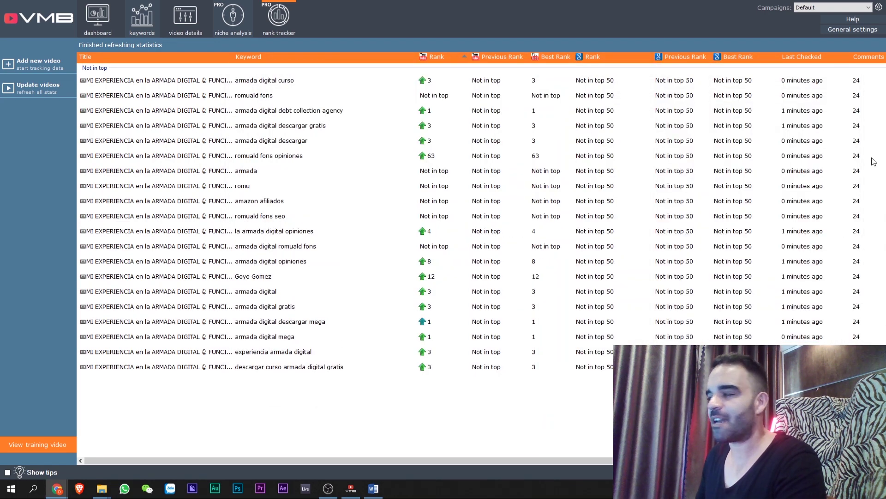
# - Return to YouTube in Chrome and shorten the query to "armada digital mega" to check that keyword's results
pyautogui.hotkey('alt', 'Tab')
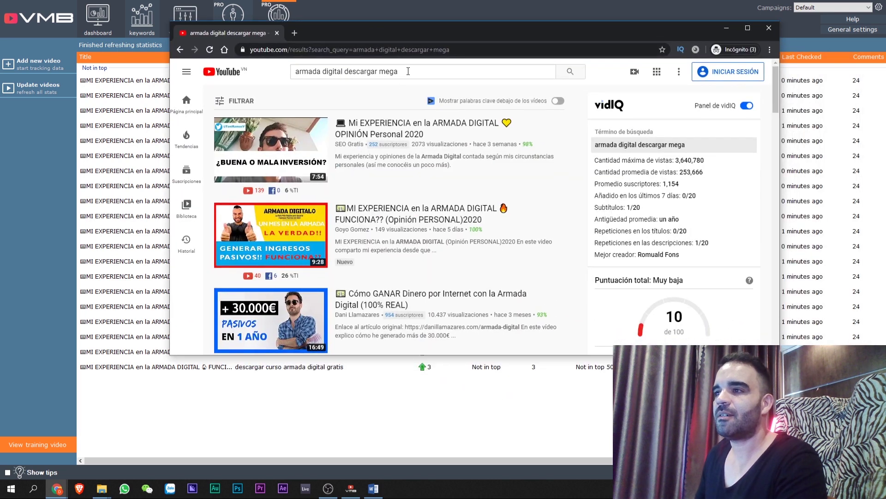
pyautogui.moveTo(408, 71); pyautogui.dragTo(353, 71)
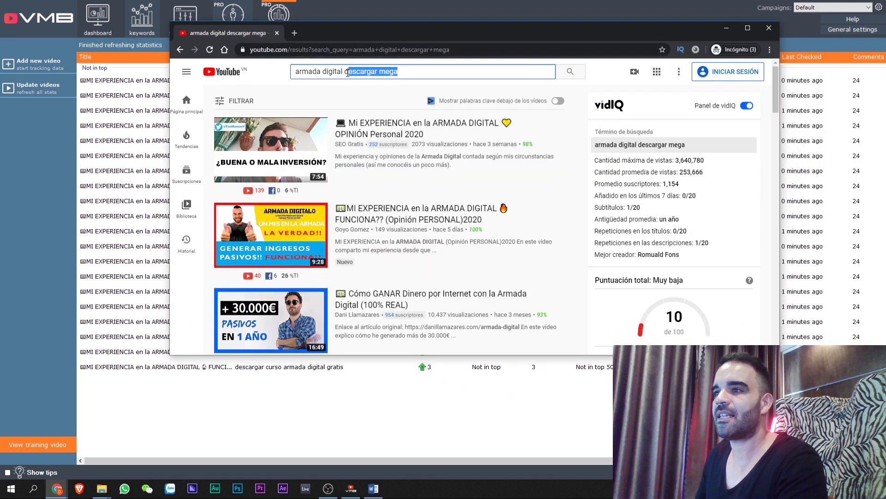
pyautogui.click(355, 72)
pyautogui.doubleClick(362, 72)
pyautogui.press('BackSpace')
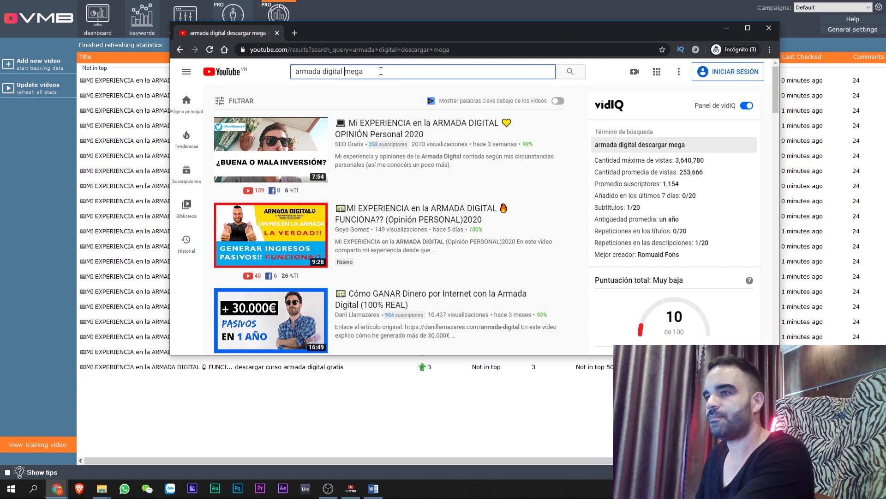
pyautogui.press('Return')
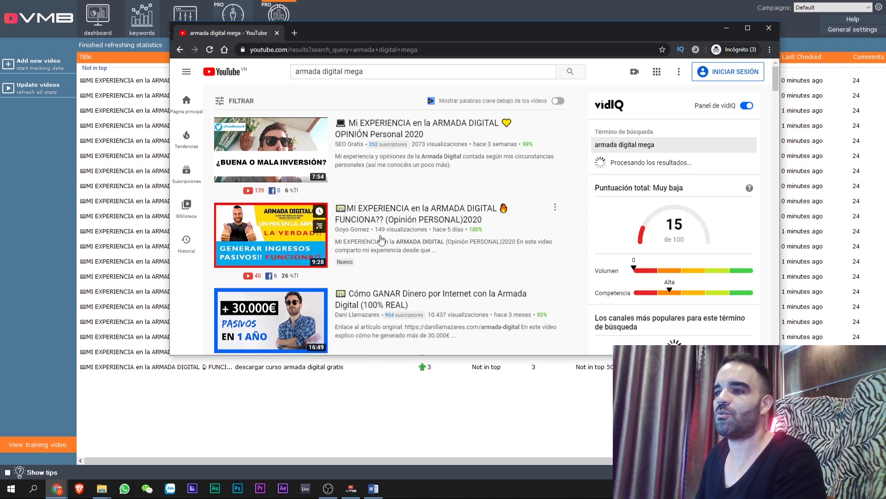
# - Switch back to VMB and refresh the statistics of all tracked videos
pyautogui.hotkey('alt', 'Tab')
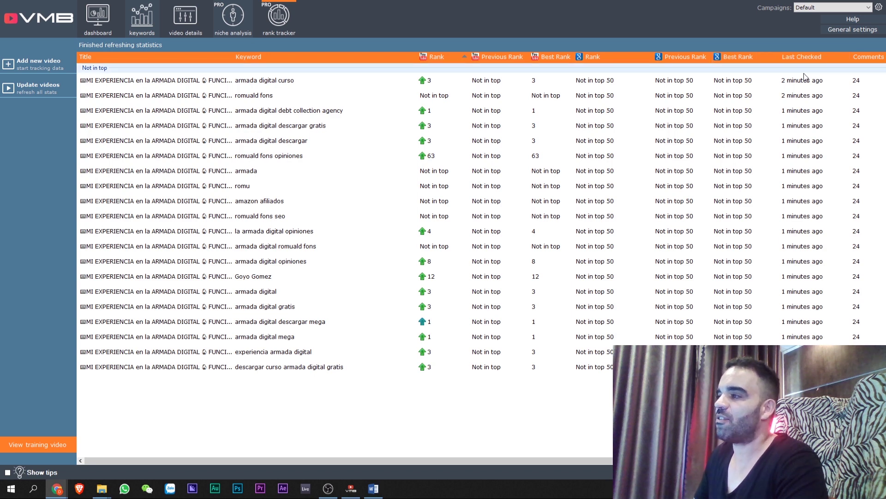
pyautogui.click(33, 90)
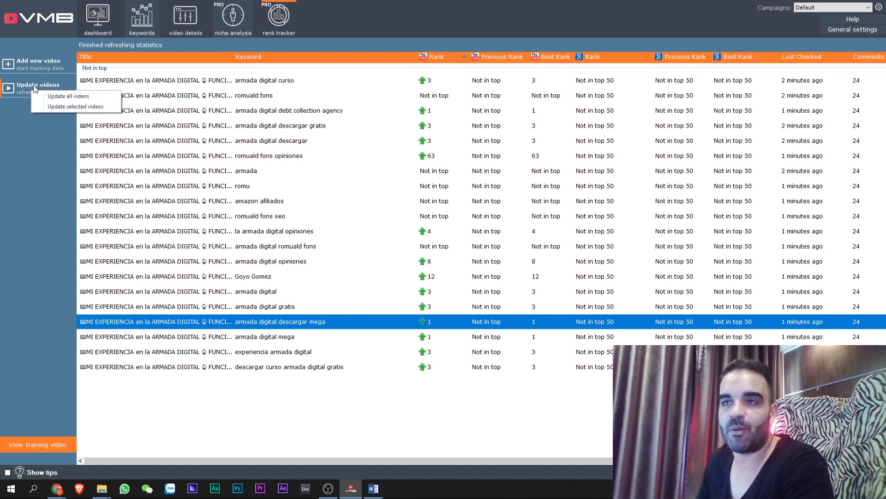
pyautogui.click(68, 96)
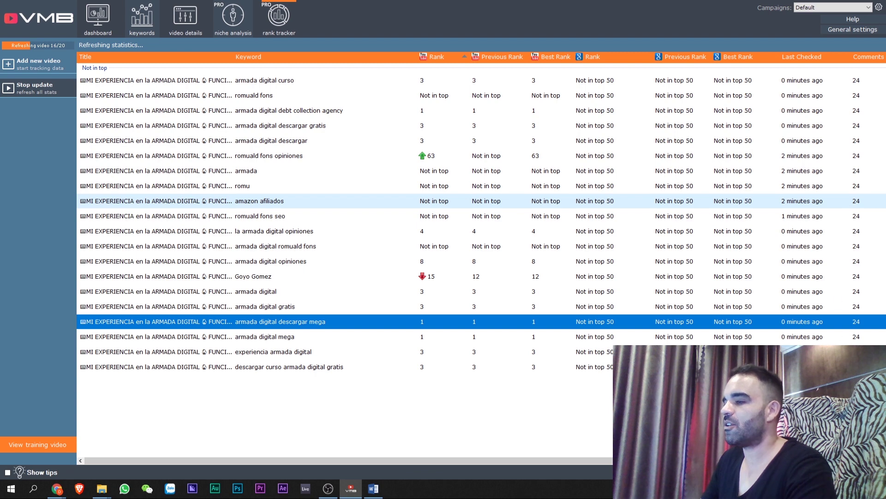
# - Collapse the Videos On Google column in the keywords table to zero width
pyautogui.hscroll(5, 443, 215)
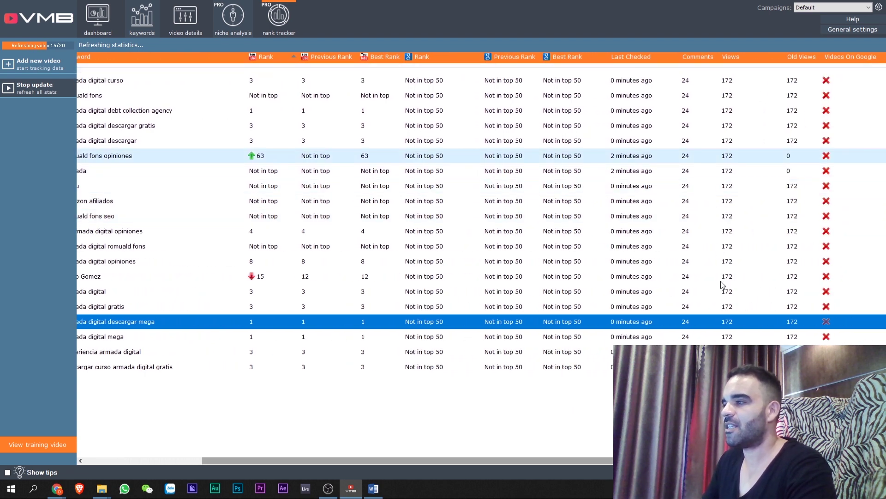
pyautogui.hscroll(3, 443, 215)
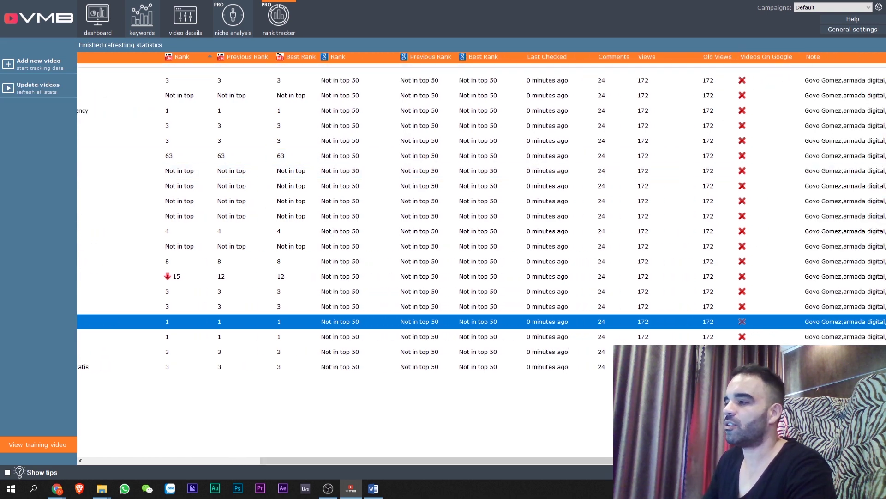
pyautogui.hscroll(3, 811, 173)
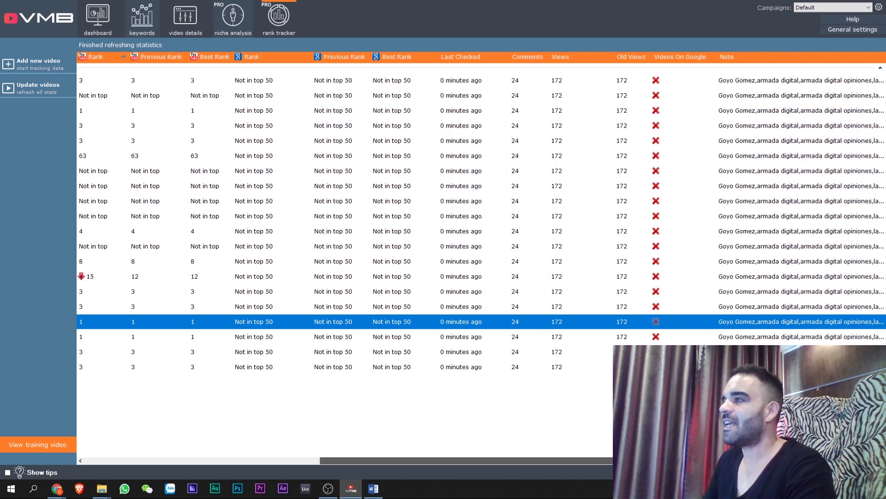
pyautogui.click(757, 83)
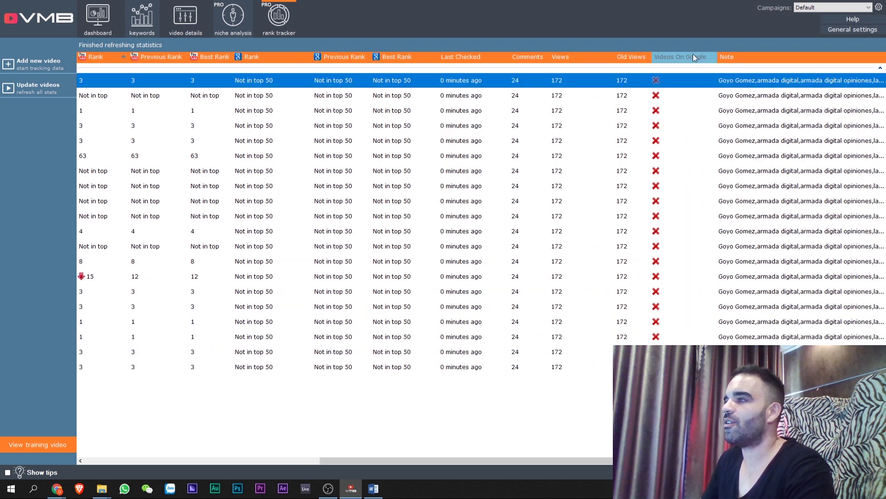
pyautogui.moveTo(718, 55); pyautogui.dragTo(566, 69)
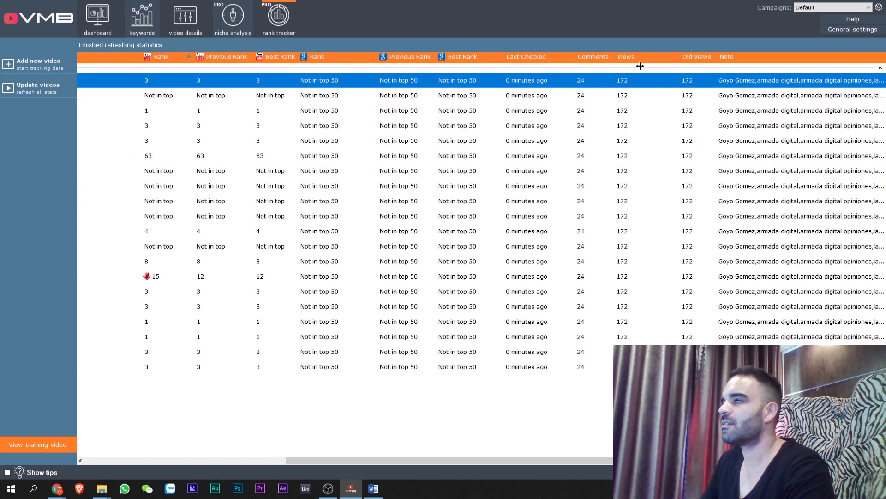
pyautogui.moveTo(640, 66); pyautogui.dragTo(609, 80)
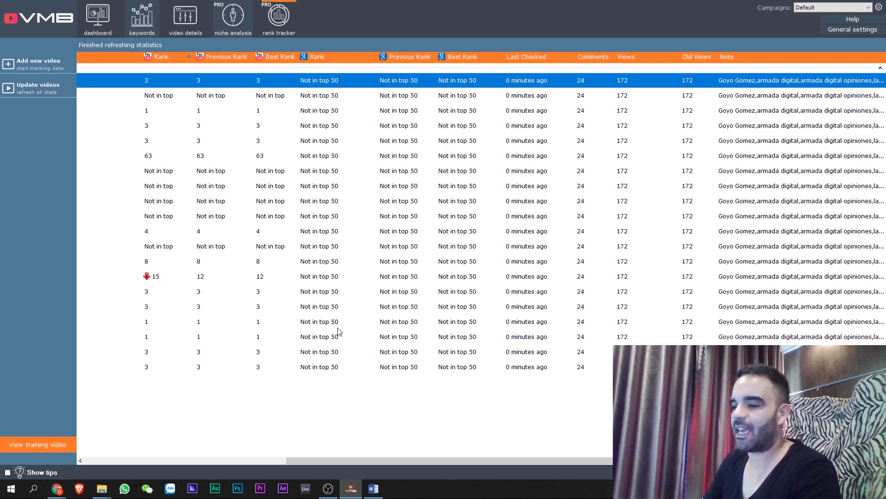
pyautogui.moveTo(370, 461); pyautogui.dragTo(130, 461)
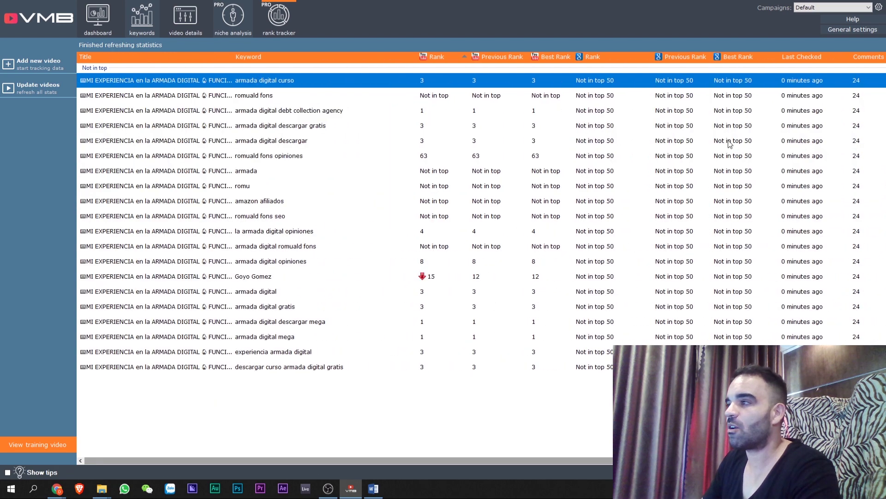
pyautogui.hscroll(8, 715, 95)
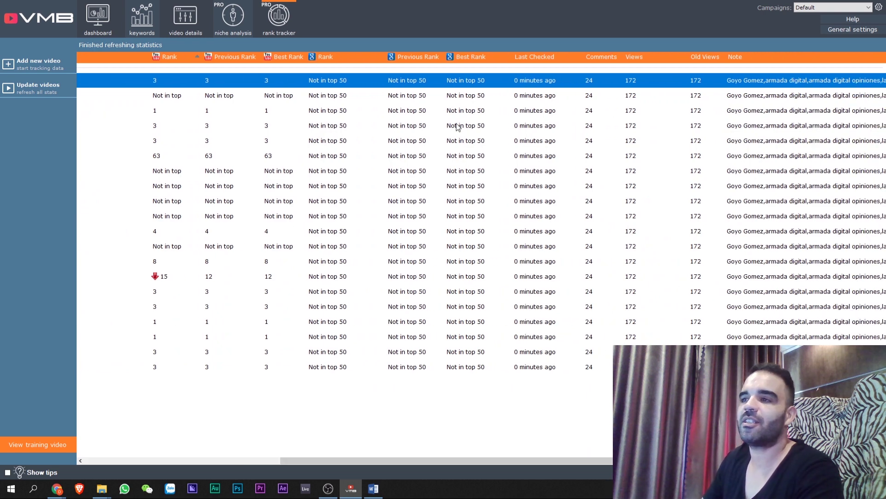
# - Review the dashboard's overview and popular searches for Argentina, and open the researched keyword list for "armada digital"
pyautogui.moveTo(603, 460); pyautogui.dragTo(383, 463)
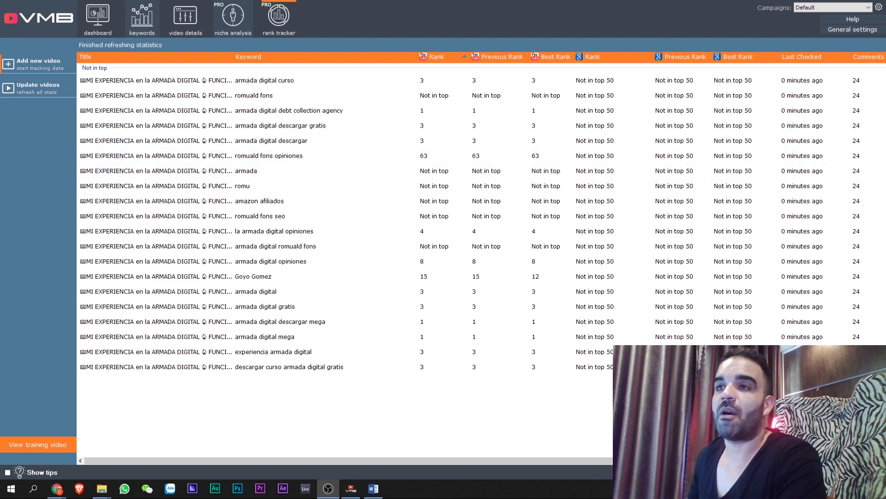
pyautogui.click(102, 27)
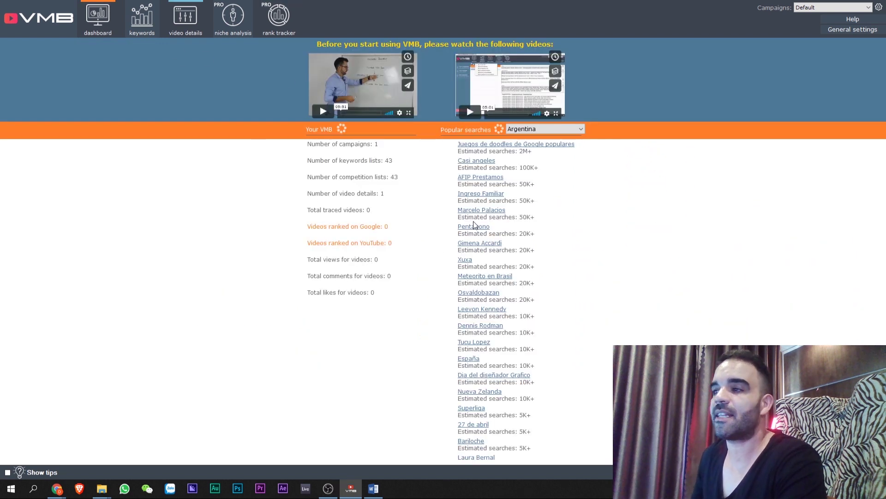
pyautogui.click(544, 130)
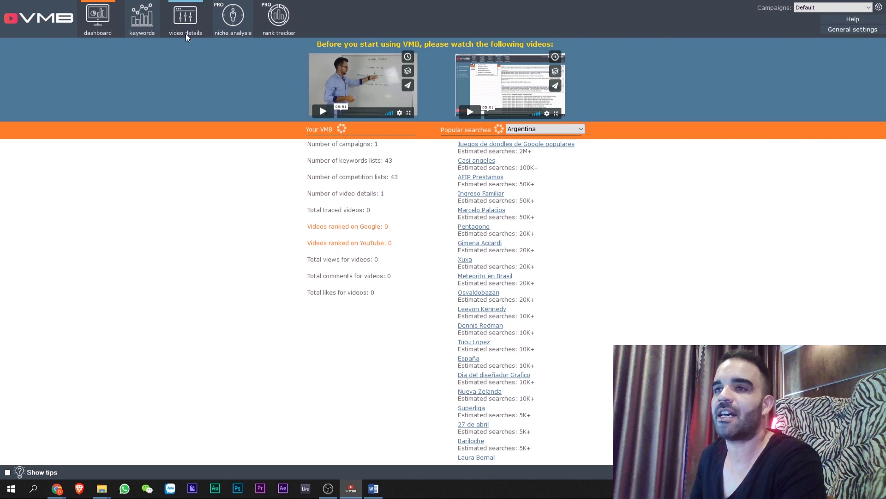
pyautogui.click(144, 21)
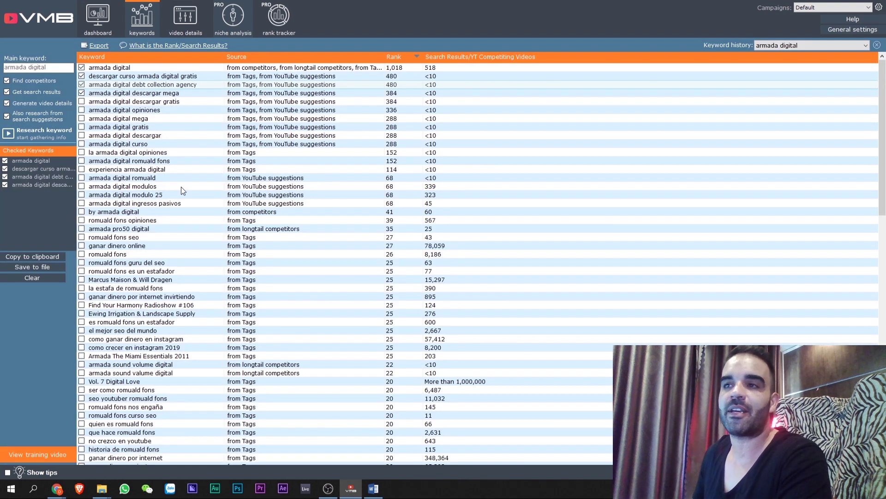
# - Open the video details for "armada digital" and examine the generated title and description
pyautogui.click(184, 34)
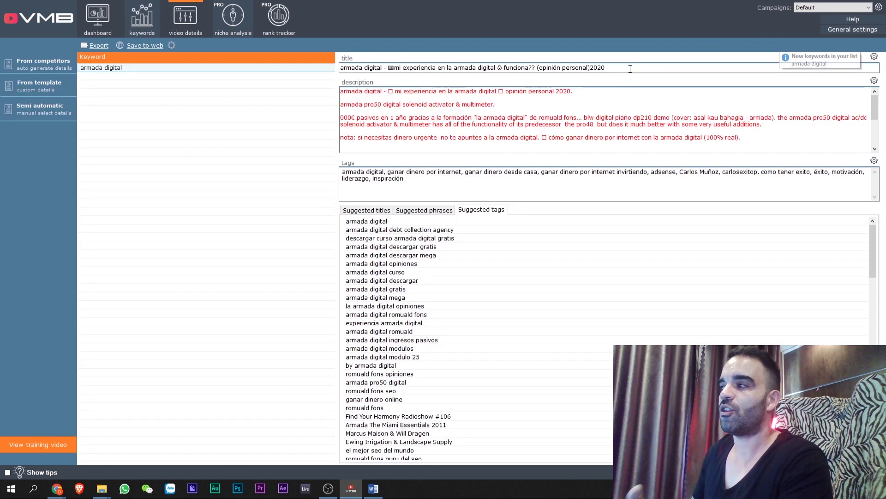
pyautogui.moveTo(630, 67); pyautogui.dragTo(339, 69)
pyautogui.press('Tab')
pyautogui.press('Tab')
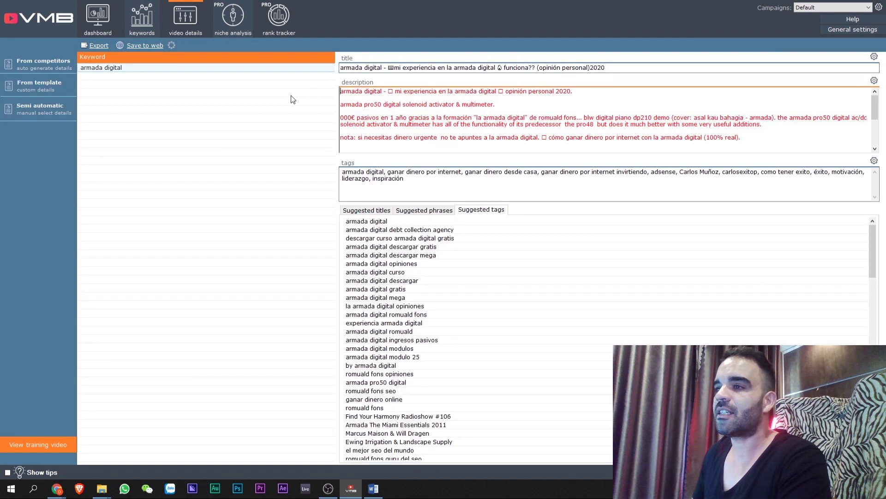
# - Replace the title with the suggested "armada digital - mi experiencia en la armada digital opinión personal 2020", and view the suggested phrases and tags
pyautogui.click(366, 210)
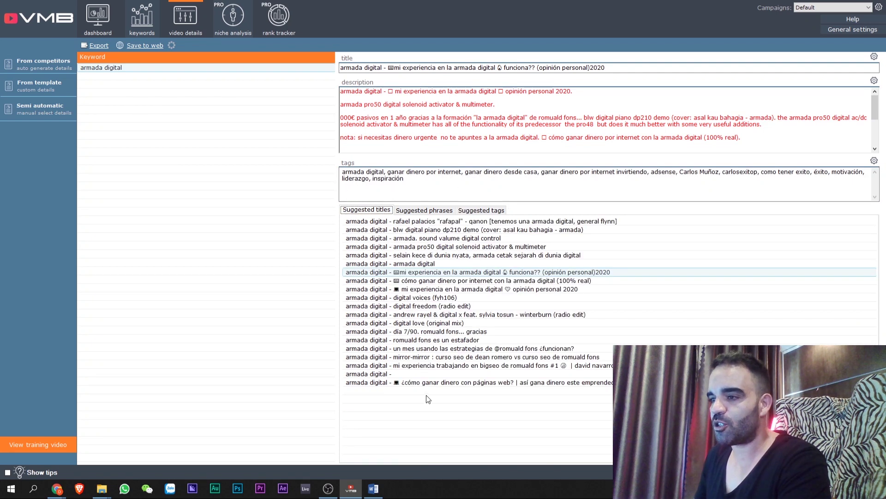
pyautogui.click(422, 290)
pyautogui.click(423, 211)
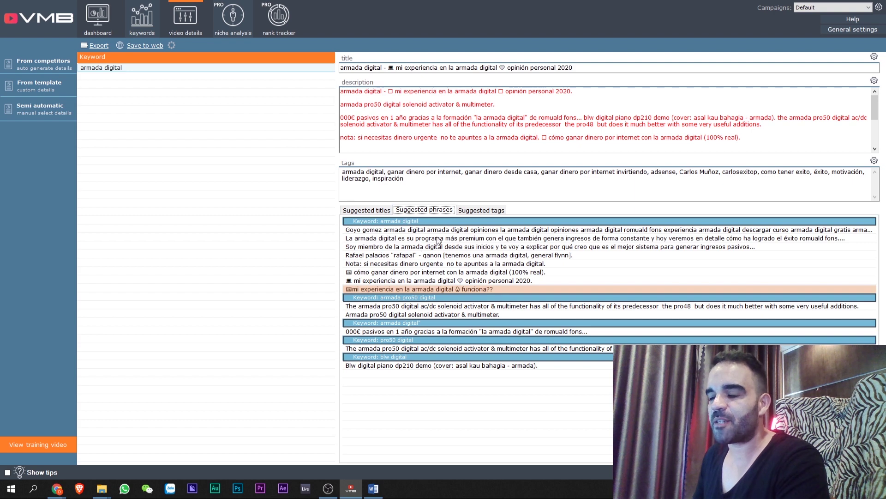
pyautogui.click(480, 211)
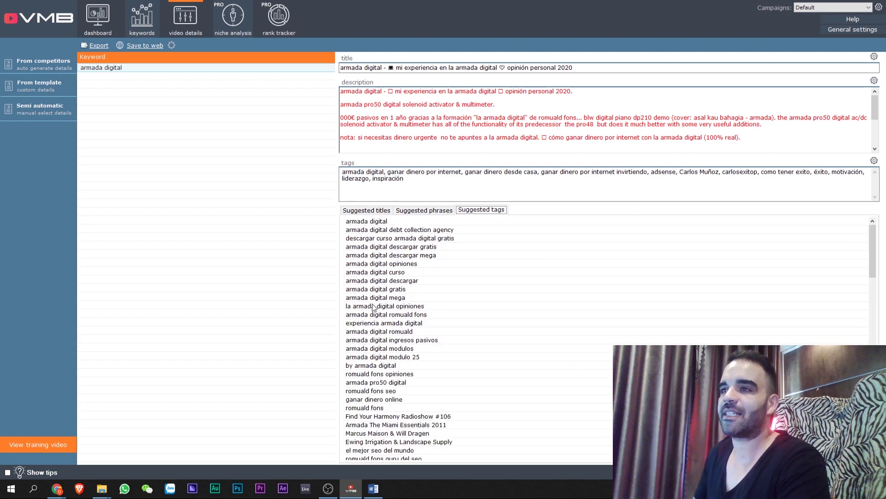
# - Examine the competing videos for "armada digital" in the niche analysis's In-Depth Analysis
pyautogui.click(232, 20)
pyautogui.click(121, 46)
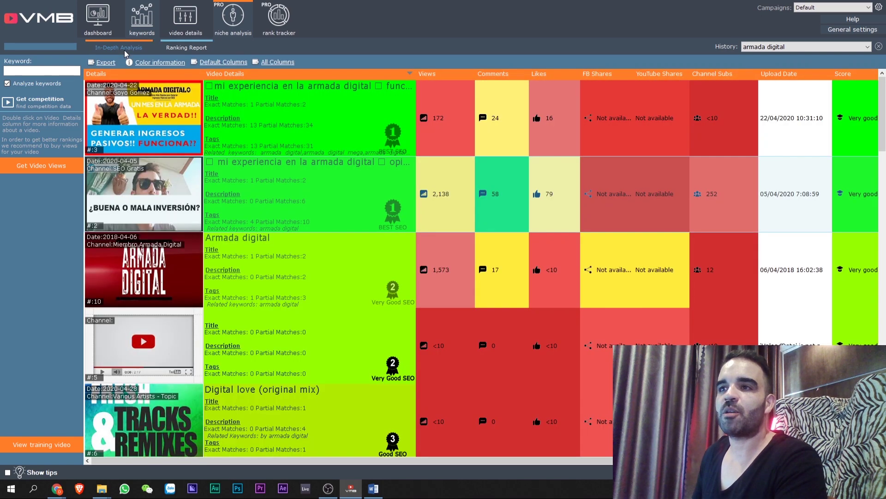
pyautogui.scroll(-15, 236, 135)
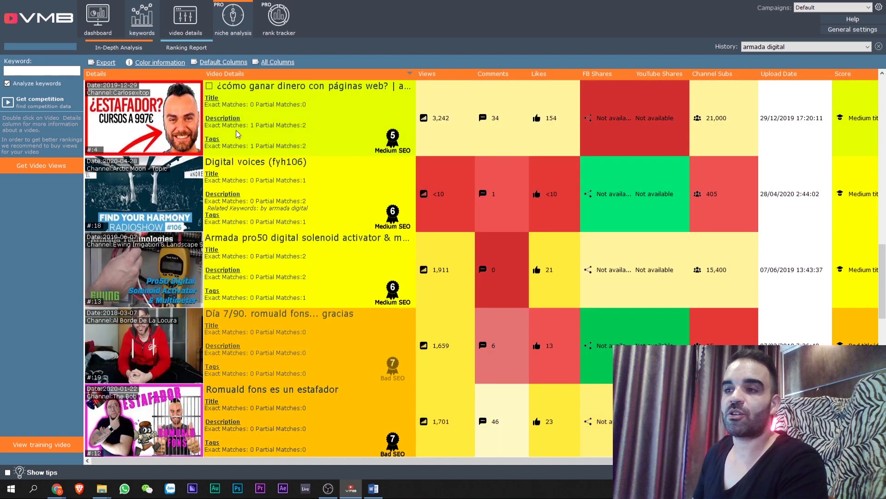
pyautogui.scroll(15, 286, 222)
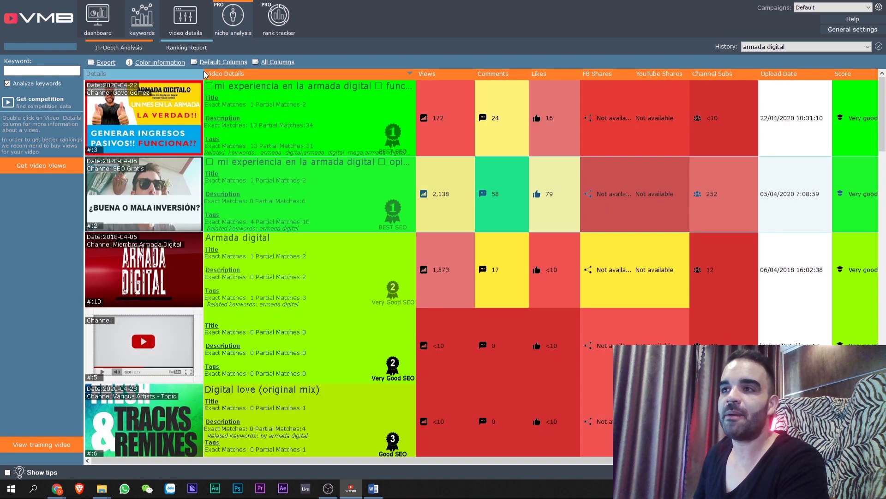
# - Read through the Ranking Report's recommendations and Google first page section for "armada digital", and return to the rank tracker
pyautogui.click(178, 50)
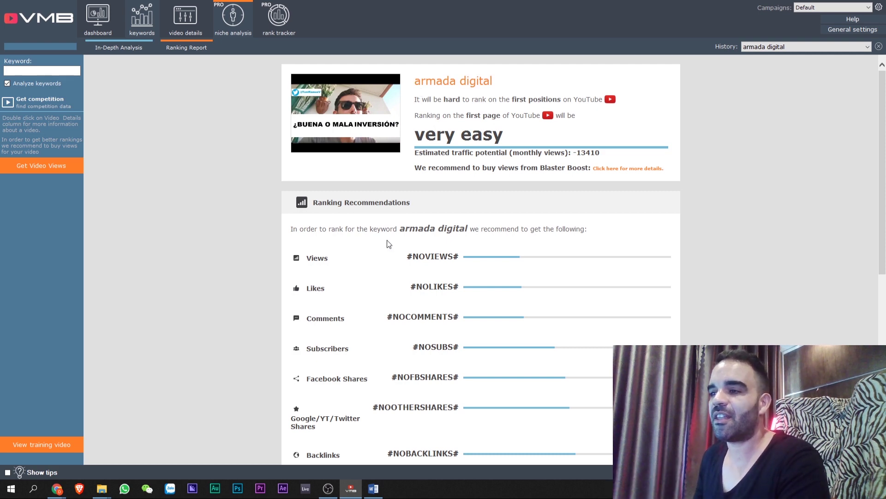
pyautogui.scroll(-7, 369, 323)
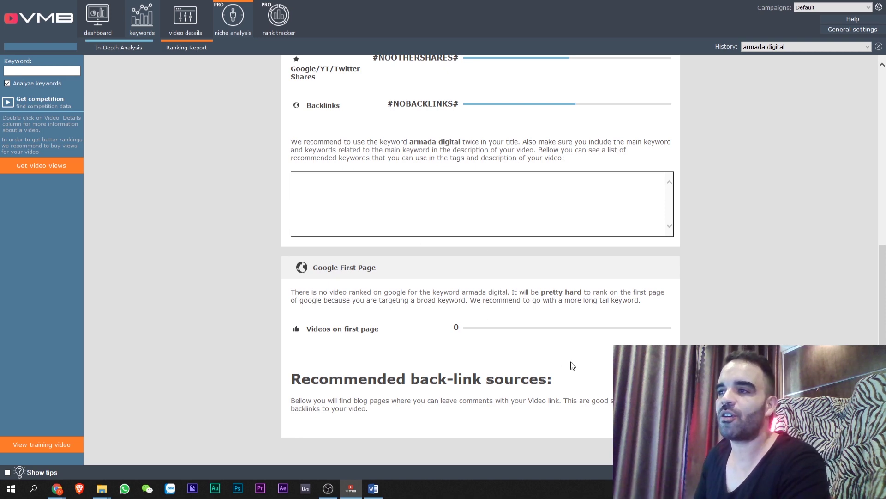
pyautogui.scroll(6, 411, 249)
pyautogui.scroll(-6, 414, 253)
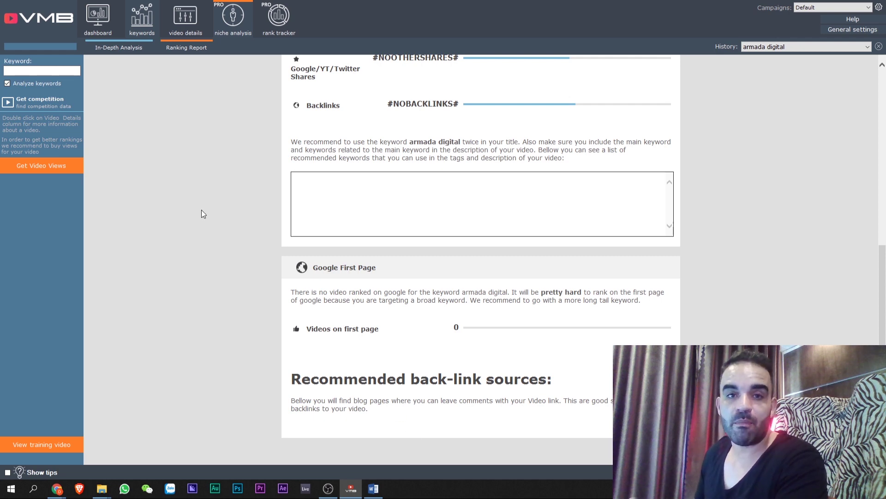
pyautogui.click(285, 26)
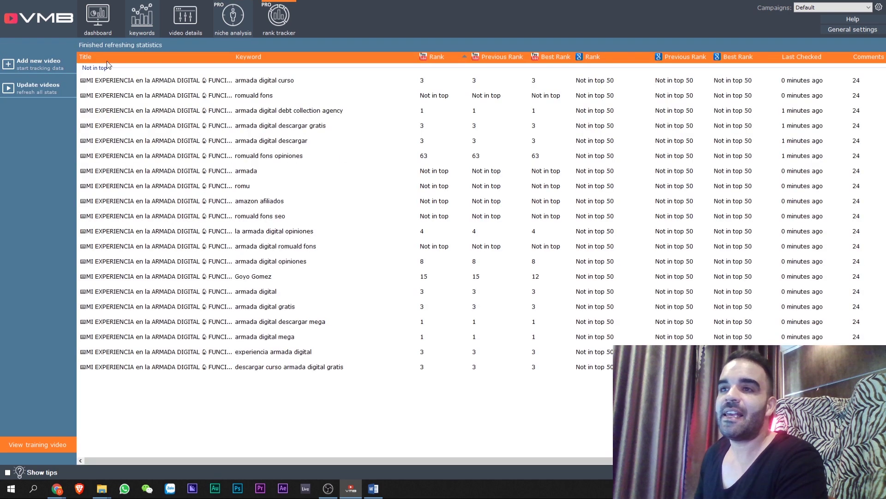